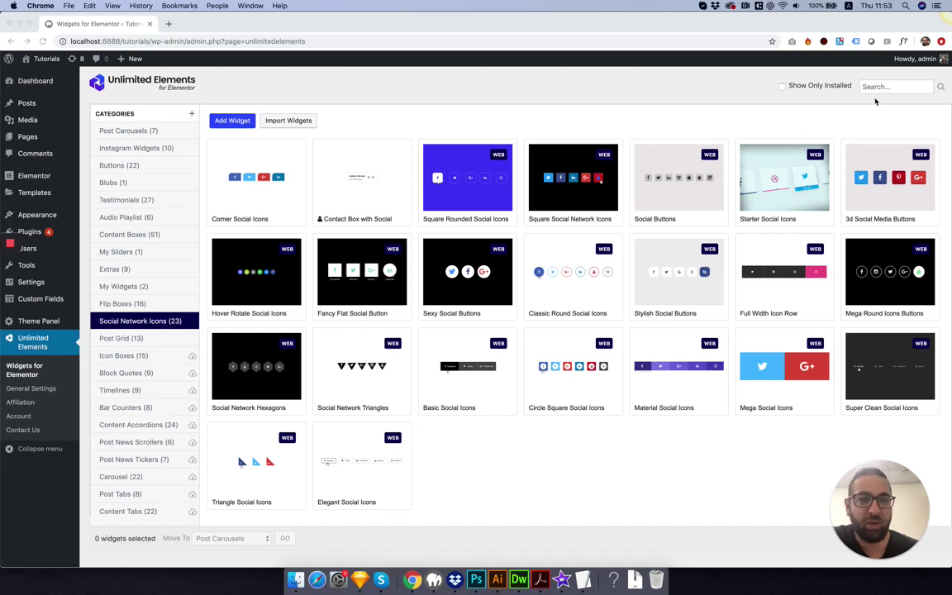
# - Search the widget library for 'post', show the Post Grid category and preview Alternating Post Grid
pyautogui.click(889, 91)
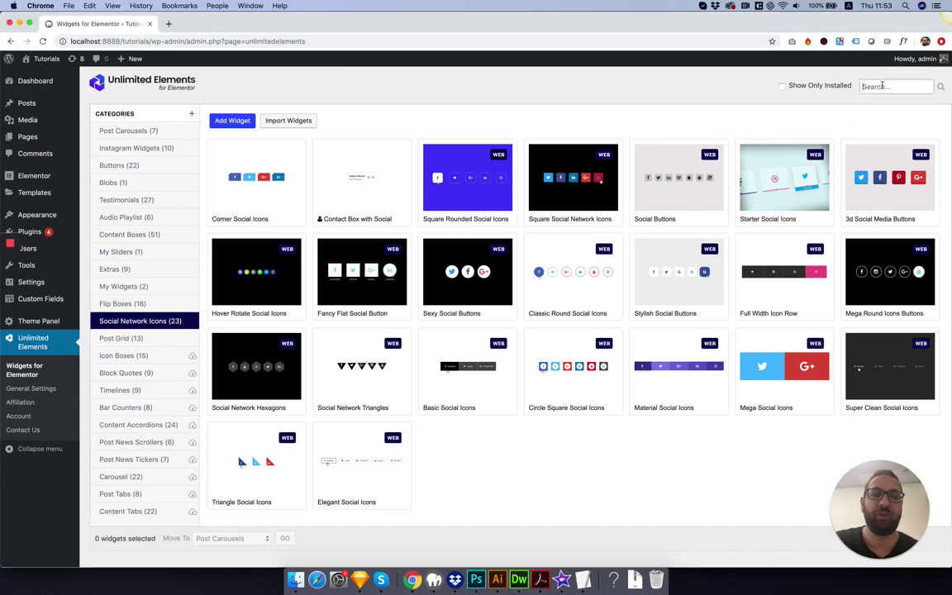
pyautogui.write('post')
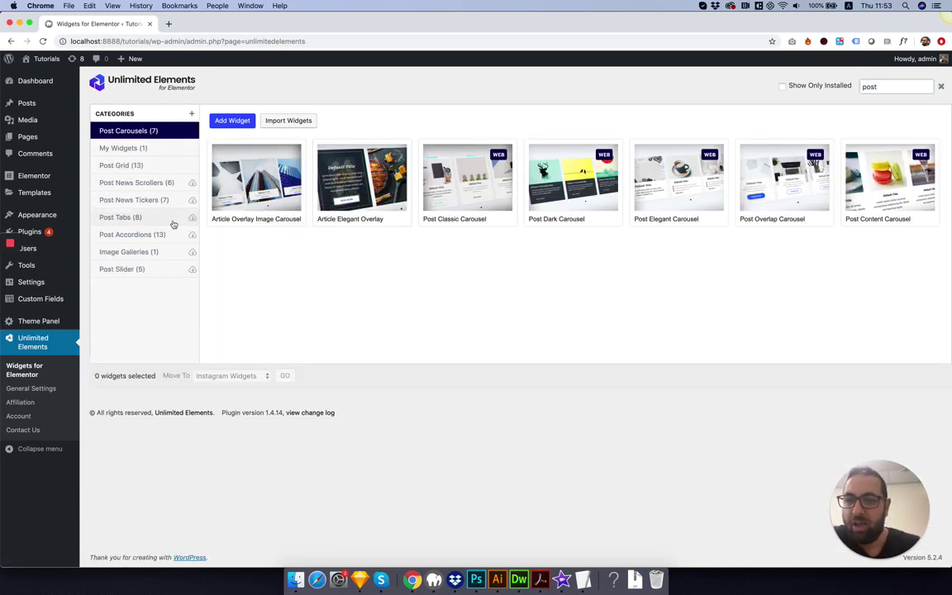
pyautogui.click(121, 164)
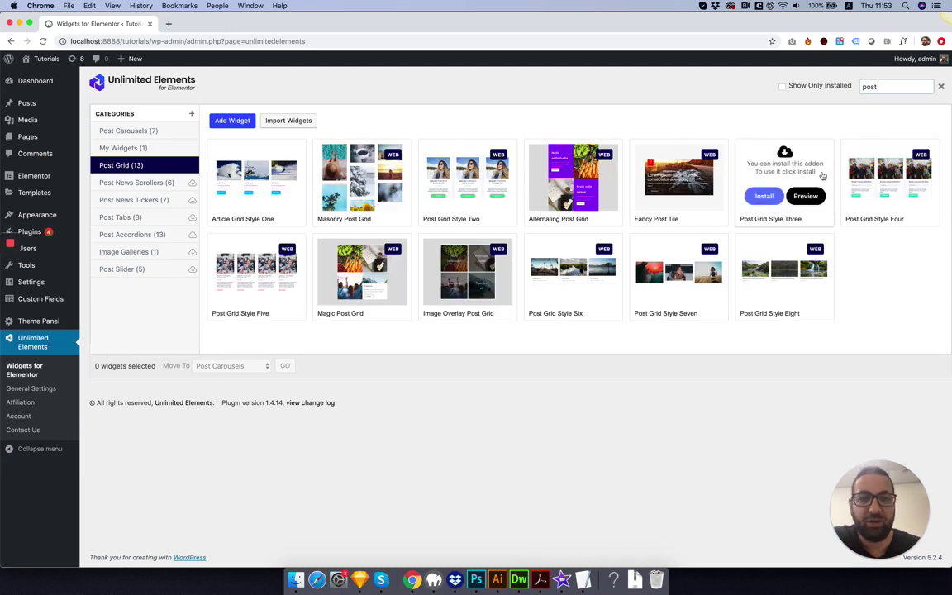
pyautogui.moveTo(488, 295)
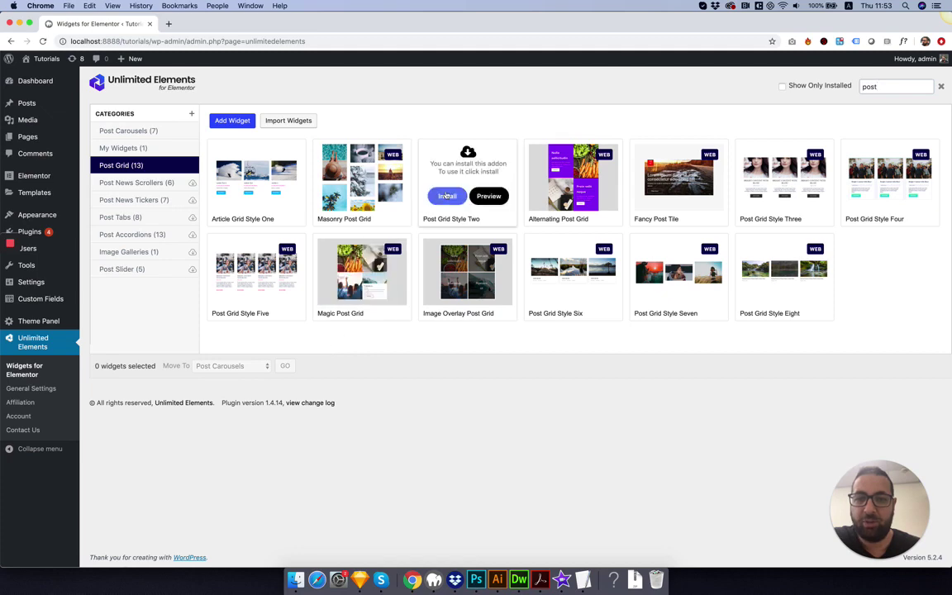
pyautogui.click(594, 197)
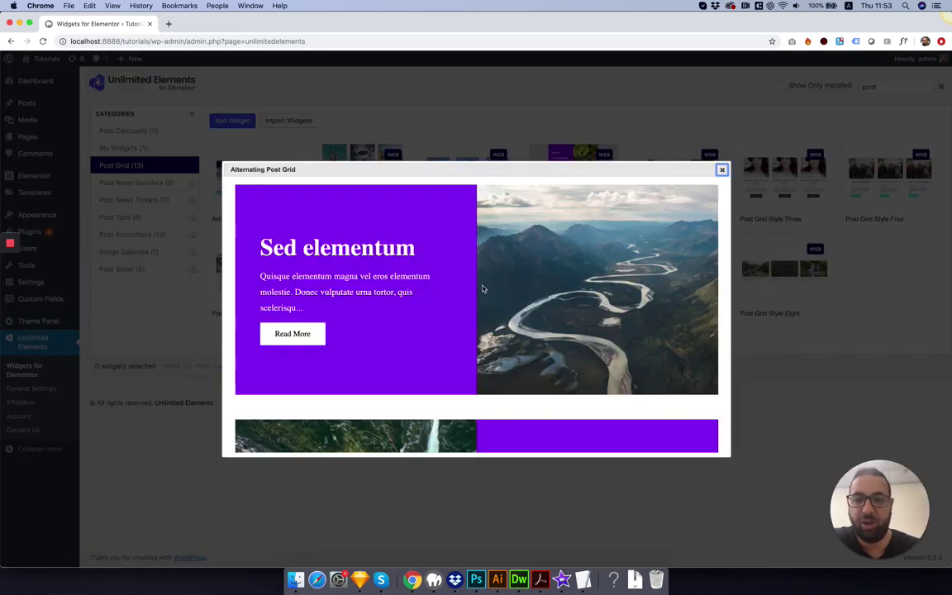
pyautogui.scroll(-3, 484, 289)
pyautogui.scroll(-5, 483, 288)
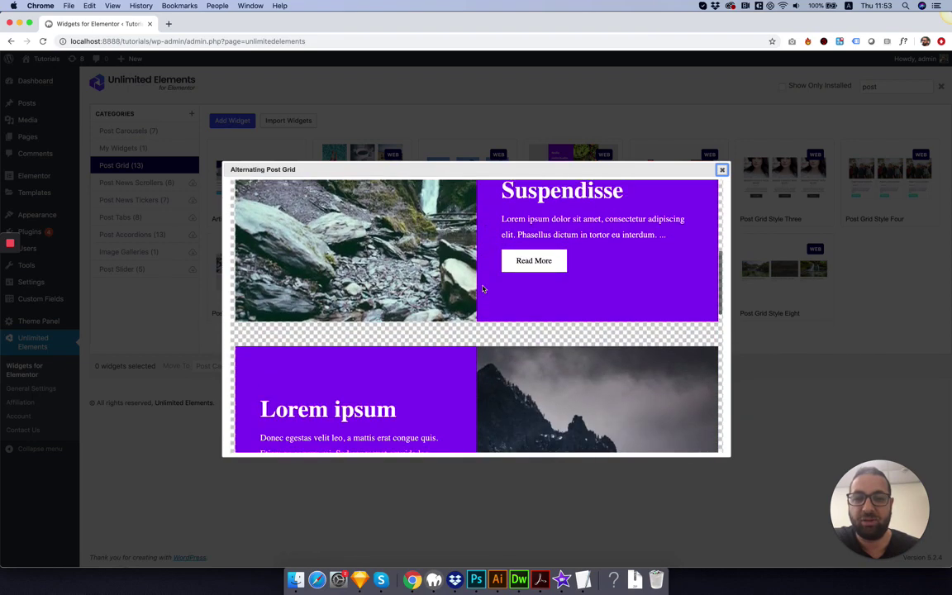
# - Preview the Masonry Post Grid widget, then install it from its tile
pyautogui.click(722, 170)
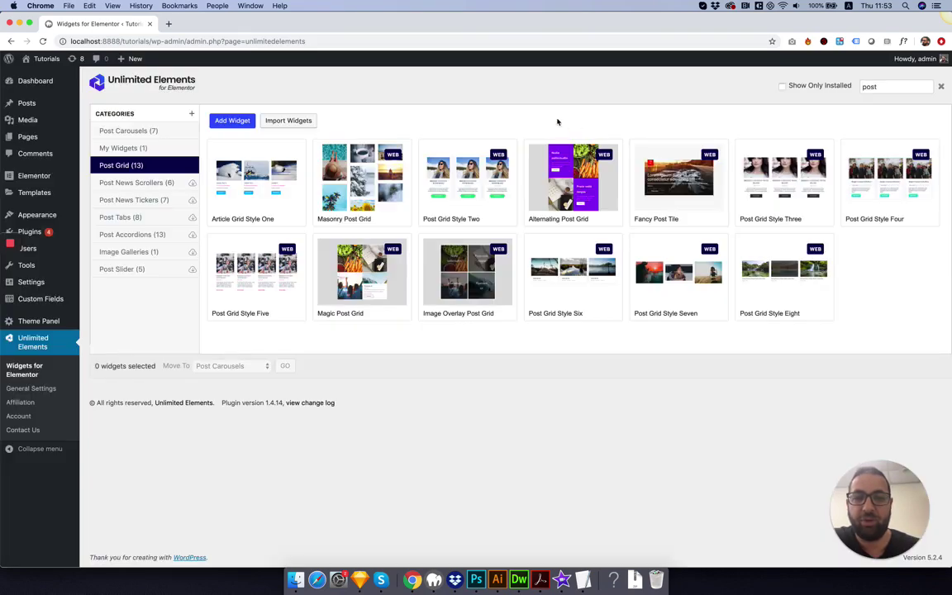
pyautogui.moveTo(357, 165)
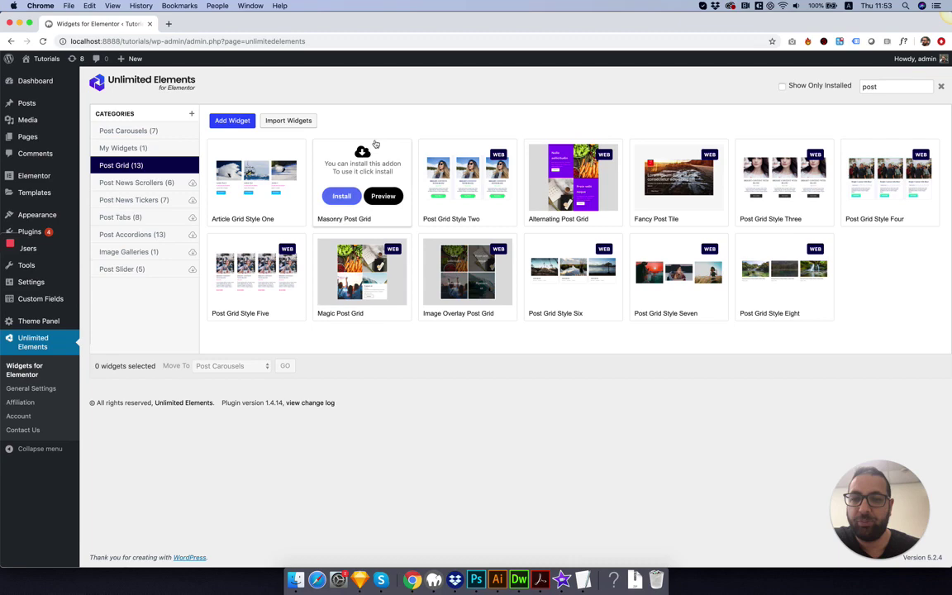
pyautogui.click(382, 195)
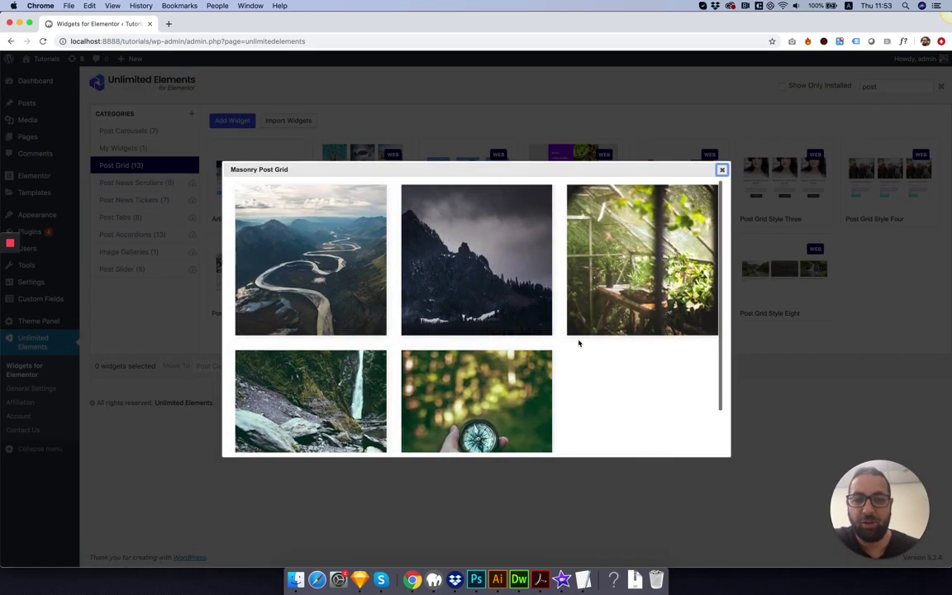
pyautogui.click(647, 149)
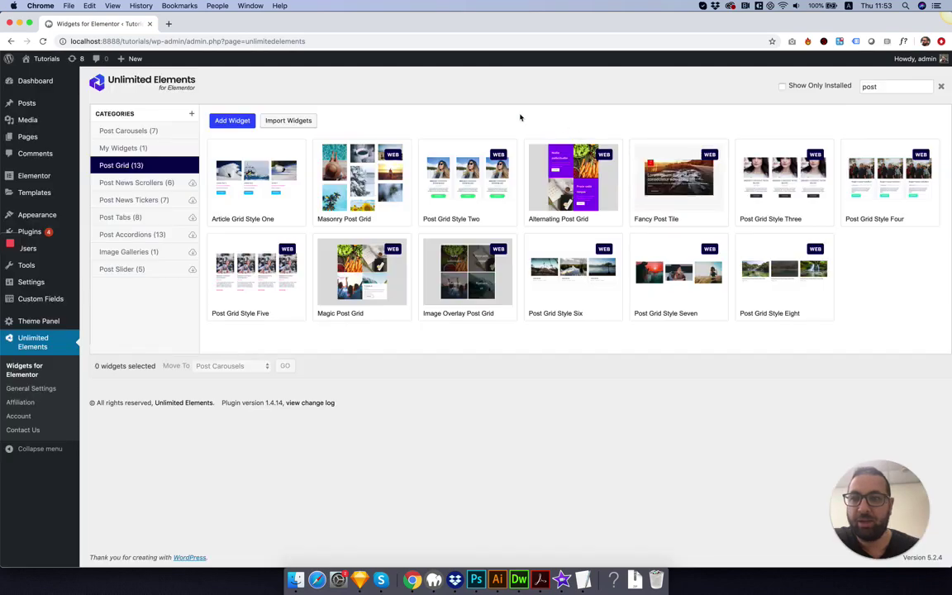
pyautogui.moveTo(331, 166)
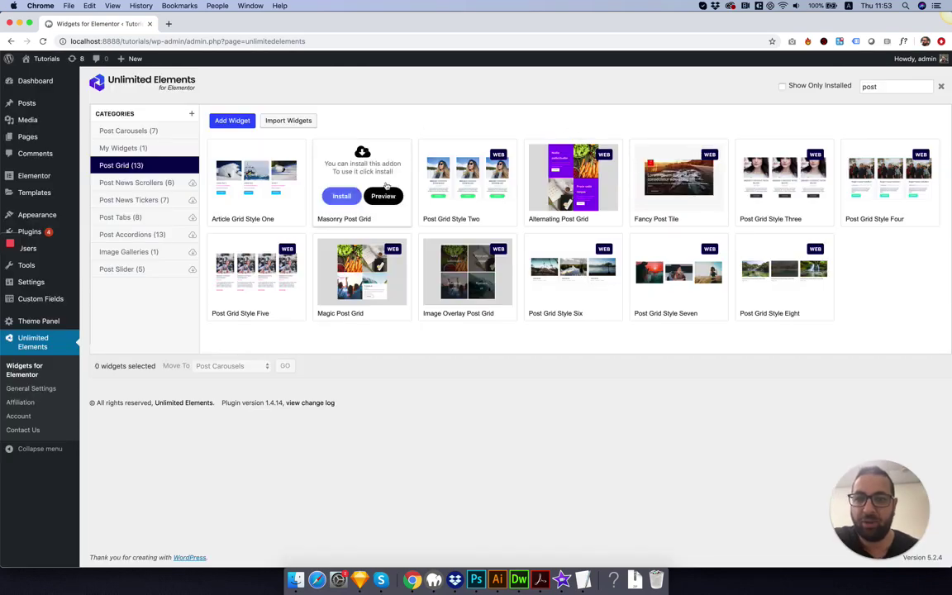
pyautogui.click(343, 197)
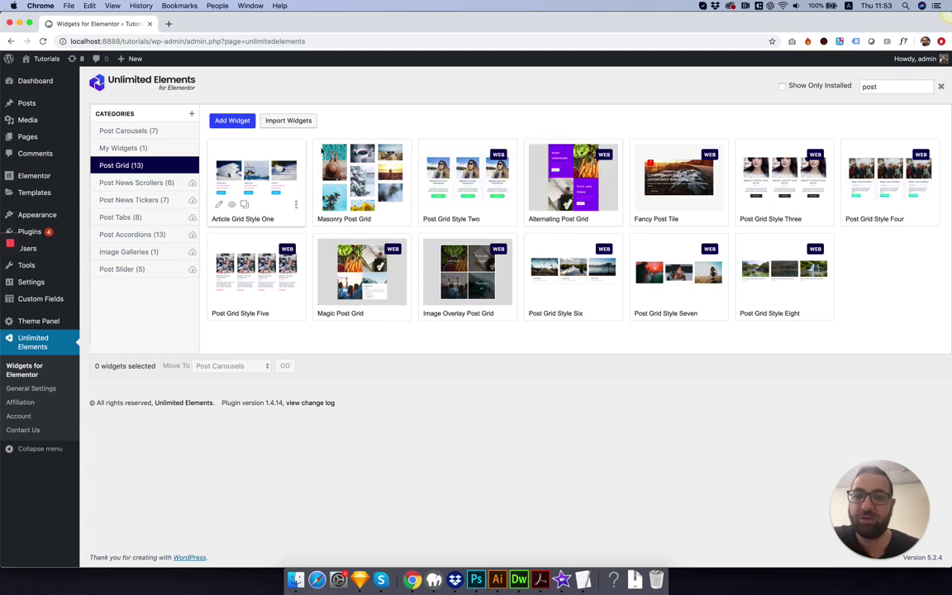
pyautogui.moveTo(647, 221)
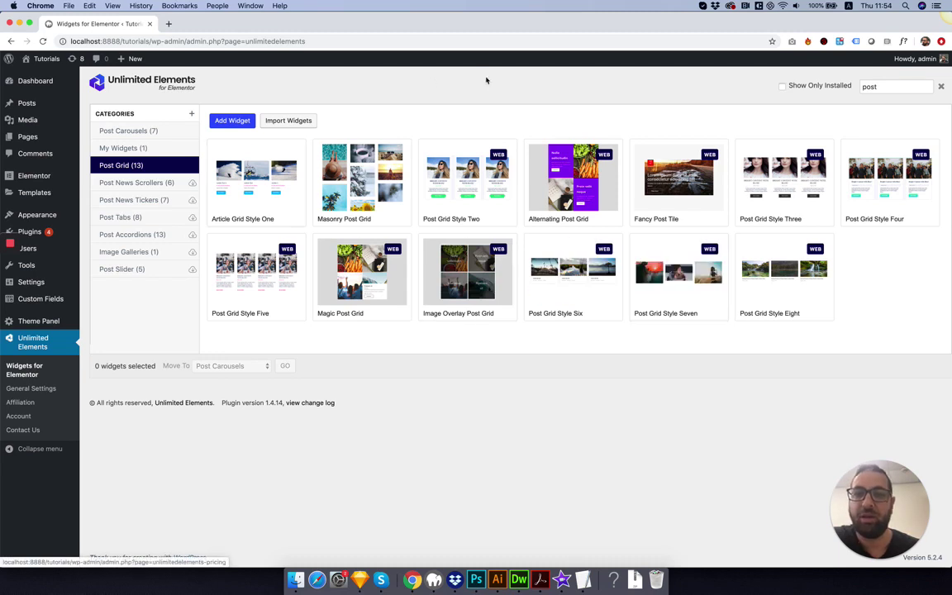
pyautogui.moveTo(555, 153)
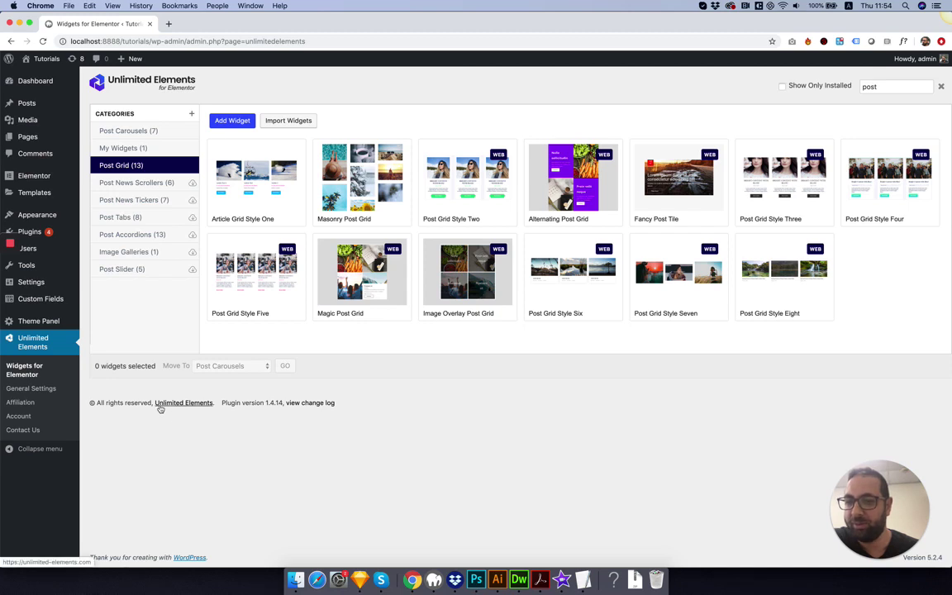
# - Show the archive templates in the Elementor Theme Builder
pyautogui.moveTo(44, 194)
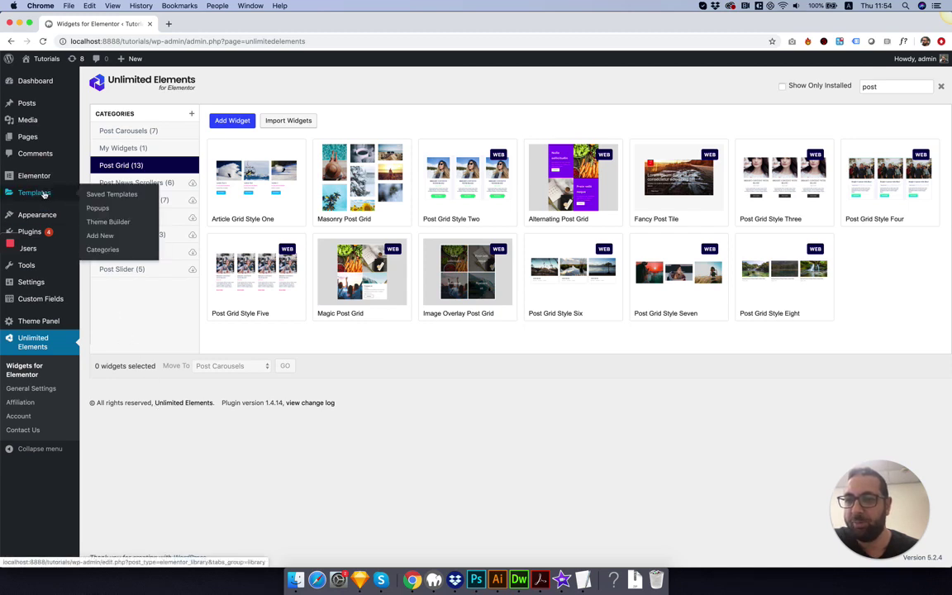
pyautogui.click(112, 223)
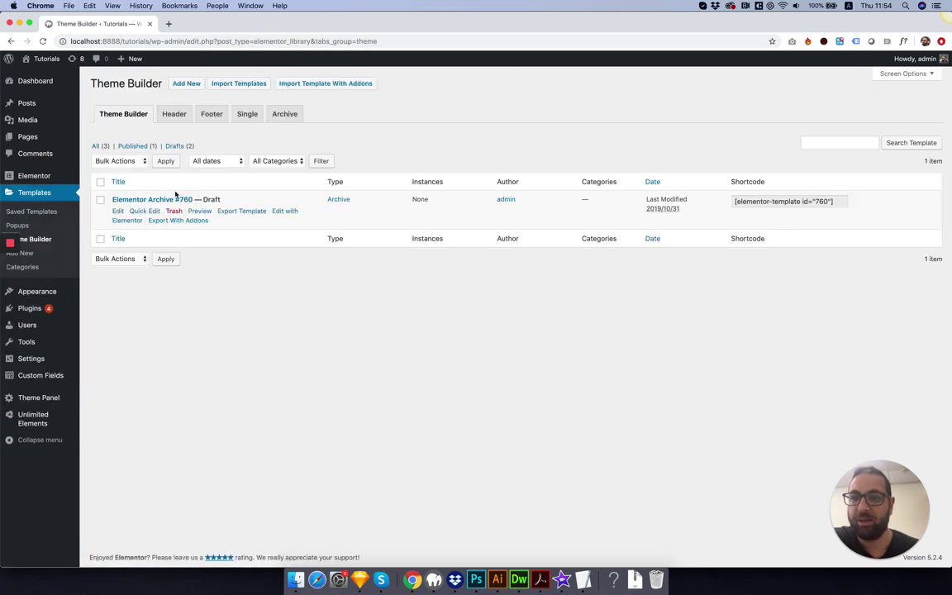
pyautogui.click(285, 116)
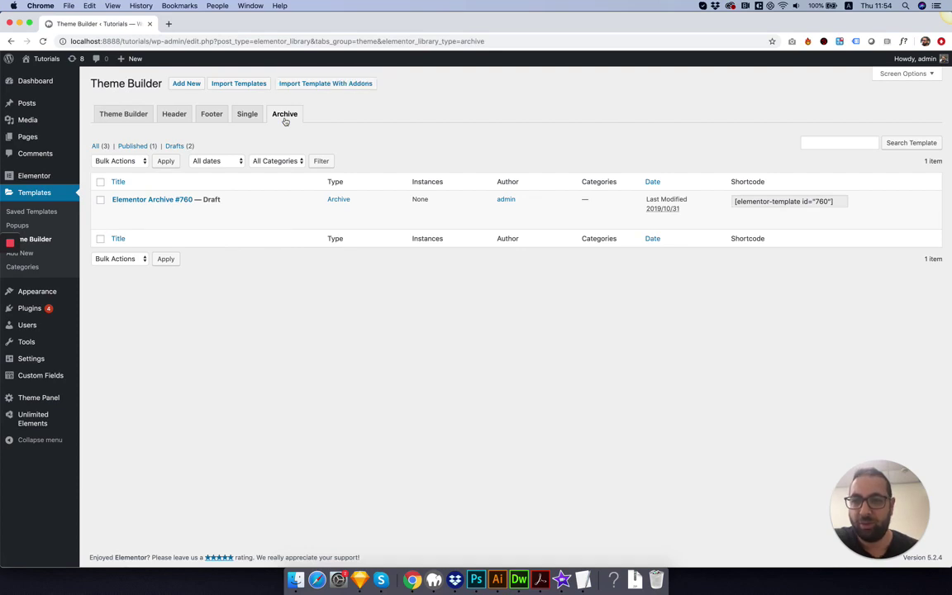
# - Add a new Archive template named 'Masonry'
pyautogui.click(184, 84)
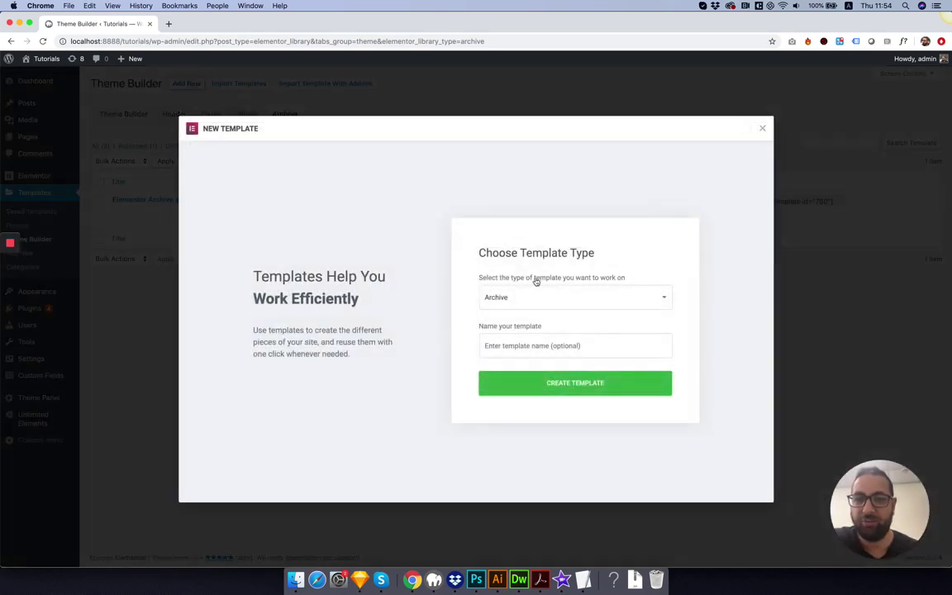
pyautogui.click(570, 347)
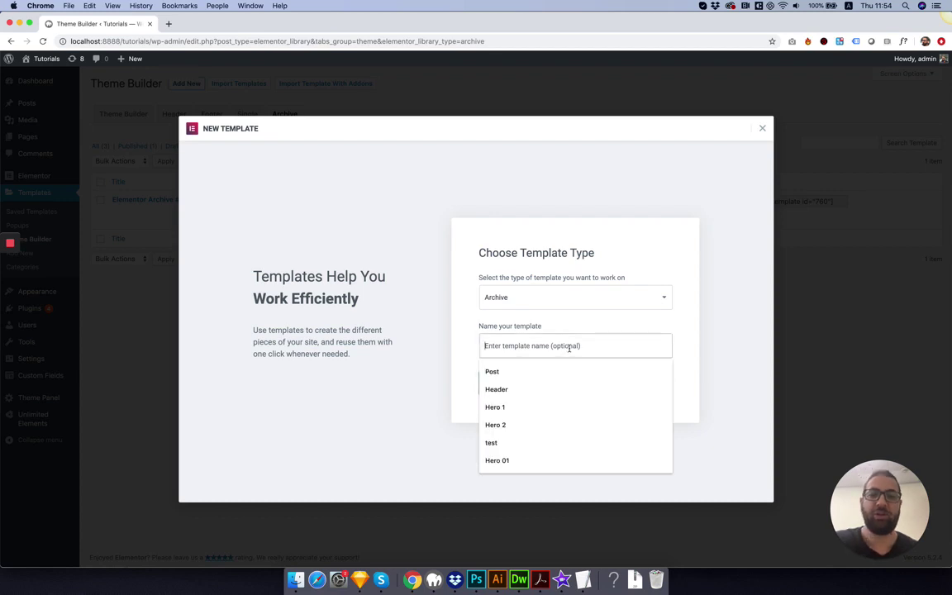
pyautogui.write('Masonryy')
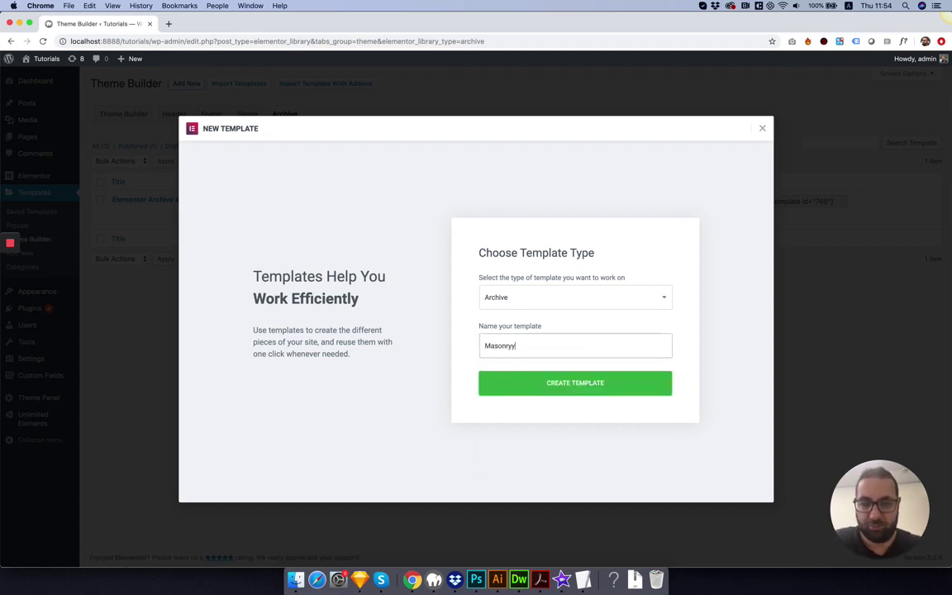
pyautogui.click(603, 383)
pyautogui.click(606, 385)
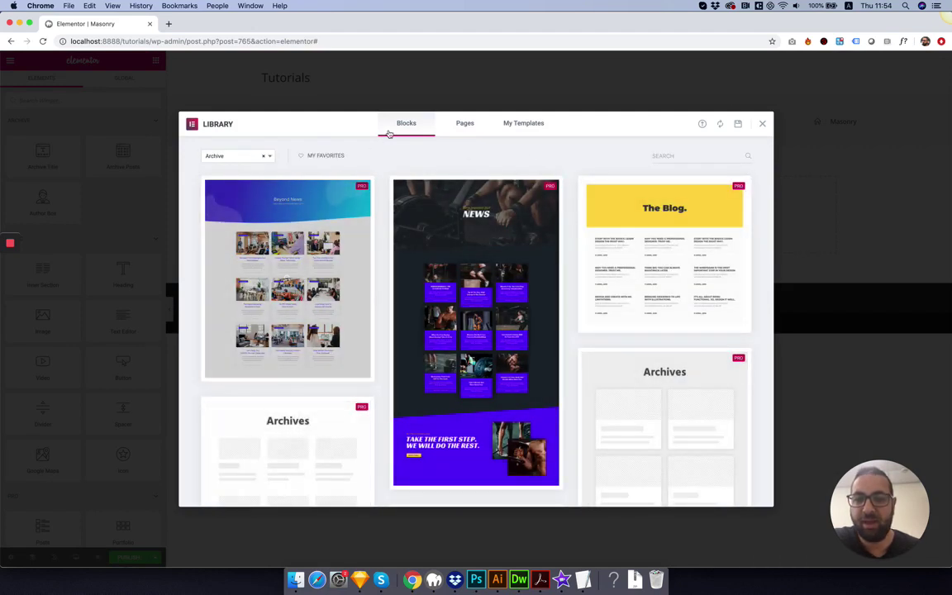
# - Close the template library and filter the widget panel with 'mas'
pyautogui.scroll(-5, 499, 250)
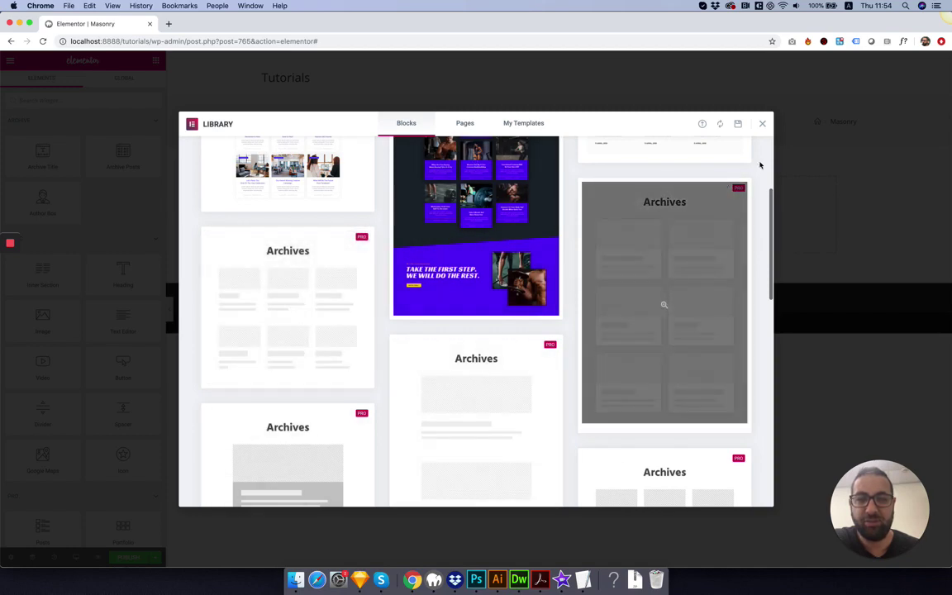
pyautogui.click(762, 125)
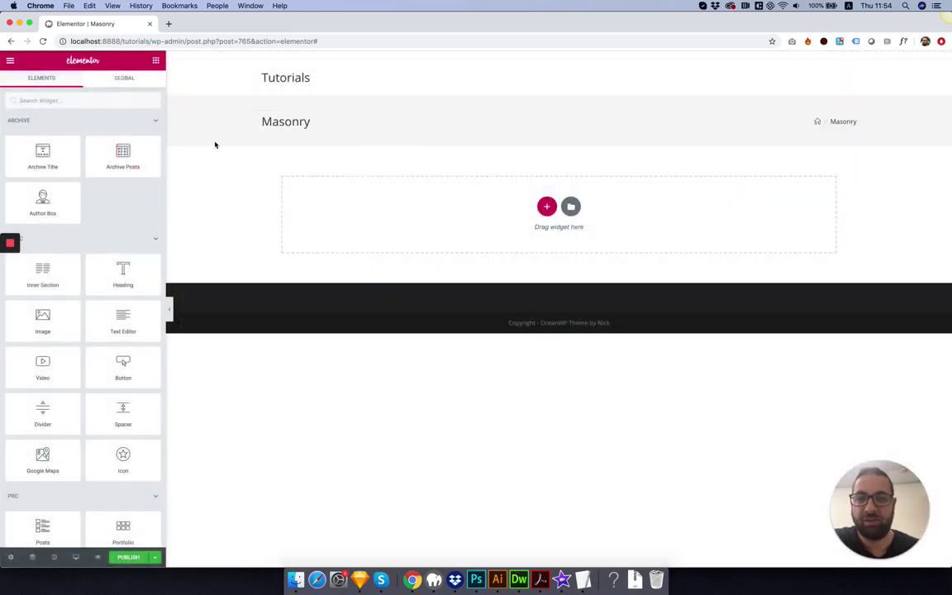
pyautogui.click(39, 100)
pyautogui.write('ma')
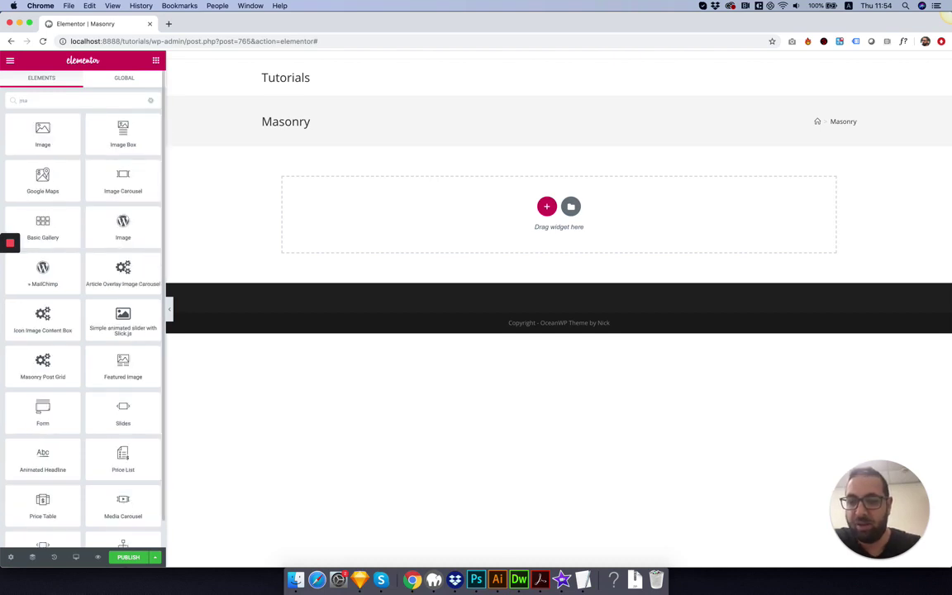
pyautogui.write('s')
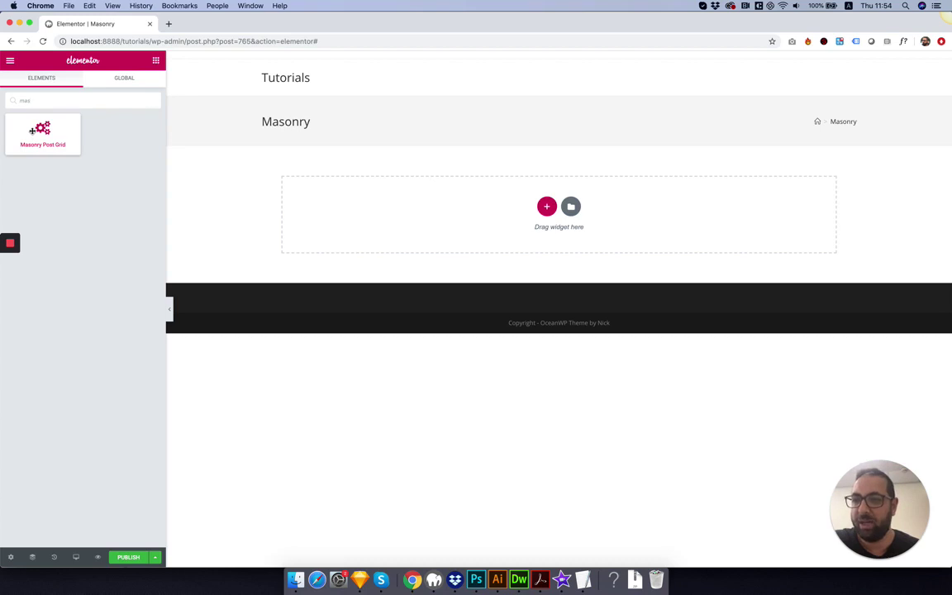
# - Place the Masonry Post Grid widget on the empty Masonry archive canvas as a three-column grid
pyautogui.moveTo(32, 131); pyautogui.dragTo(524, 211)
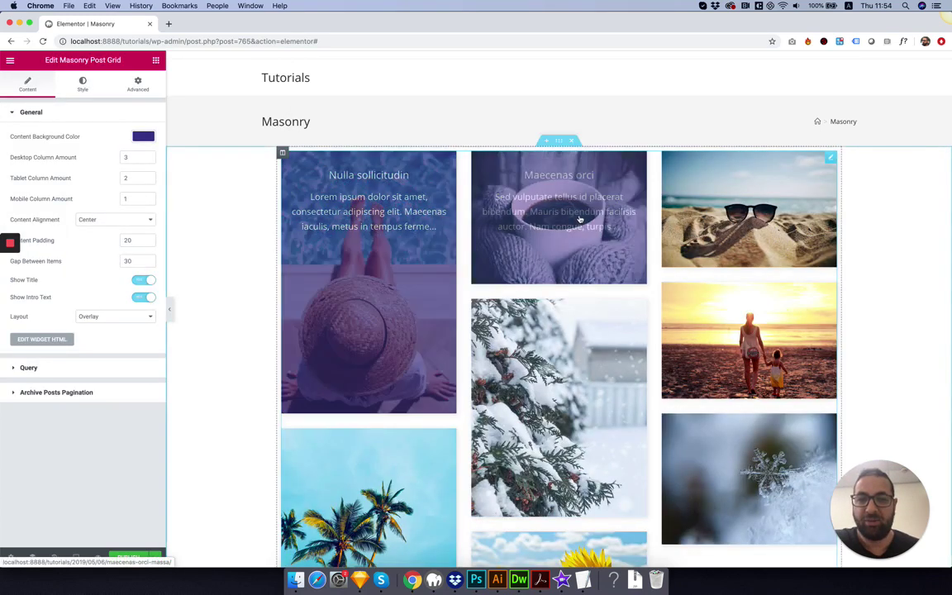
pyautogui.scroll(-4, 759, 294)
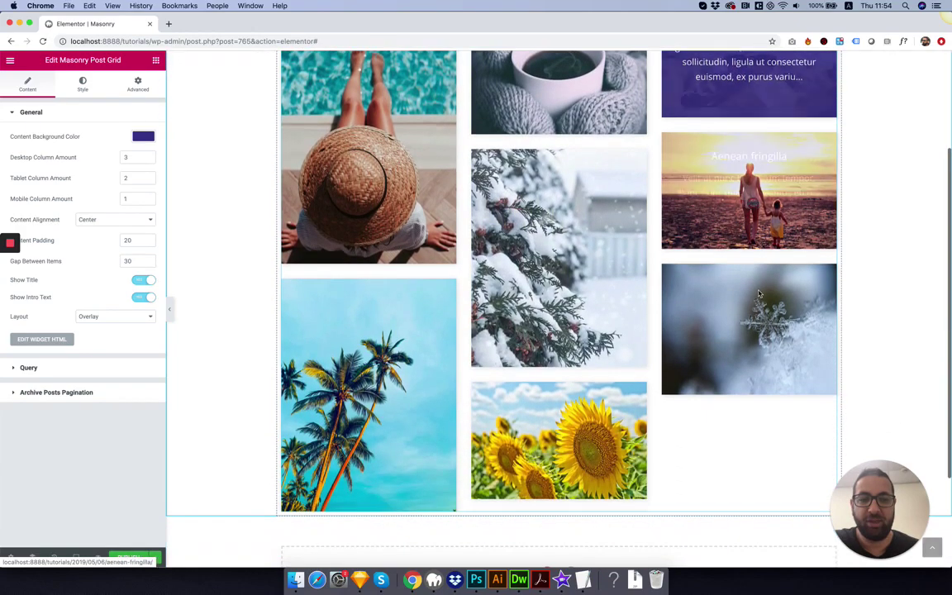
pyautogui.scroll(4, 364, 348)
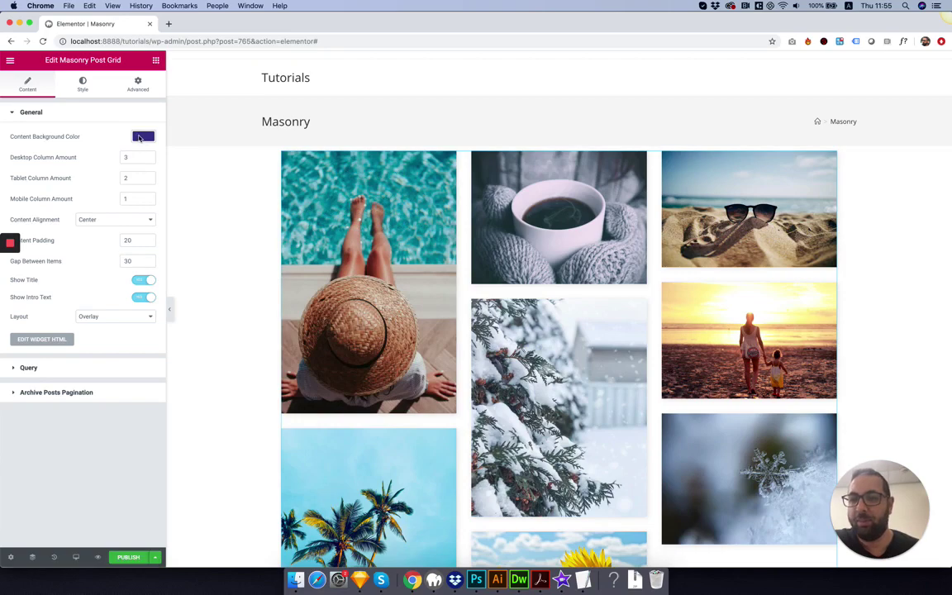
# - Set the grid's Content Background Color to the green preset #23a455
pyautogui.click(141, 137)
pyautogui.click(95, 253)
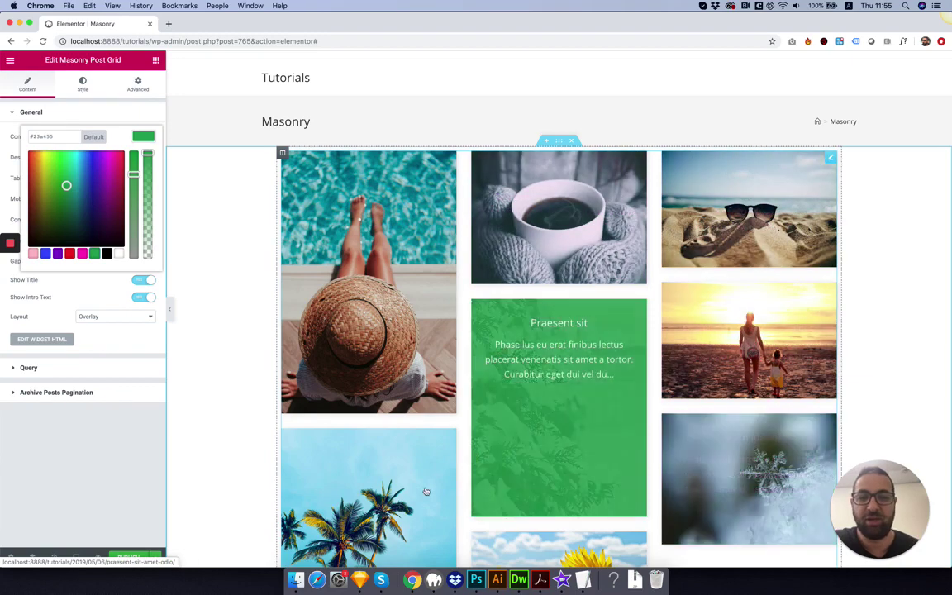
pyautogui.click(106, 403)
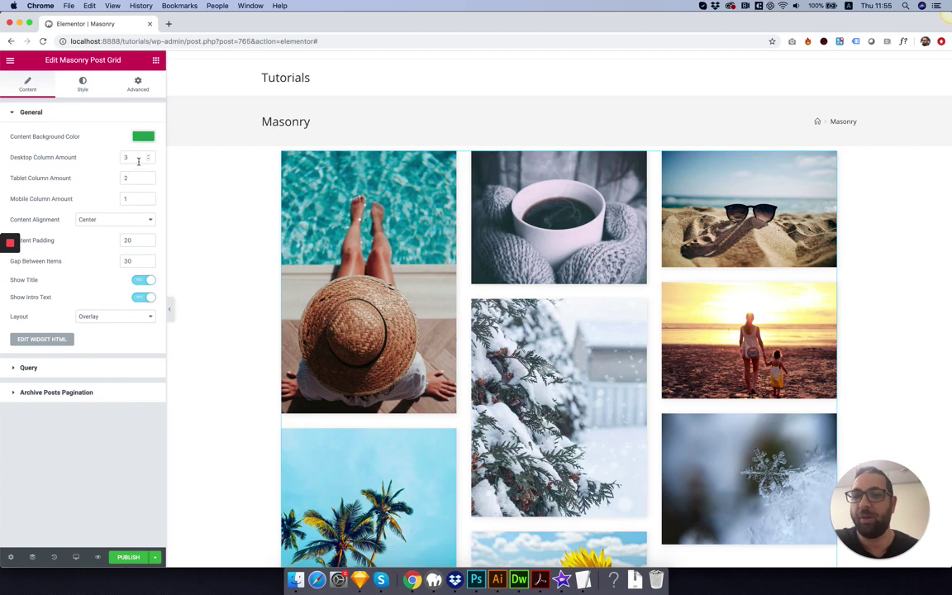
pyautogui.write('4')
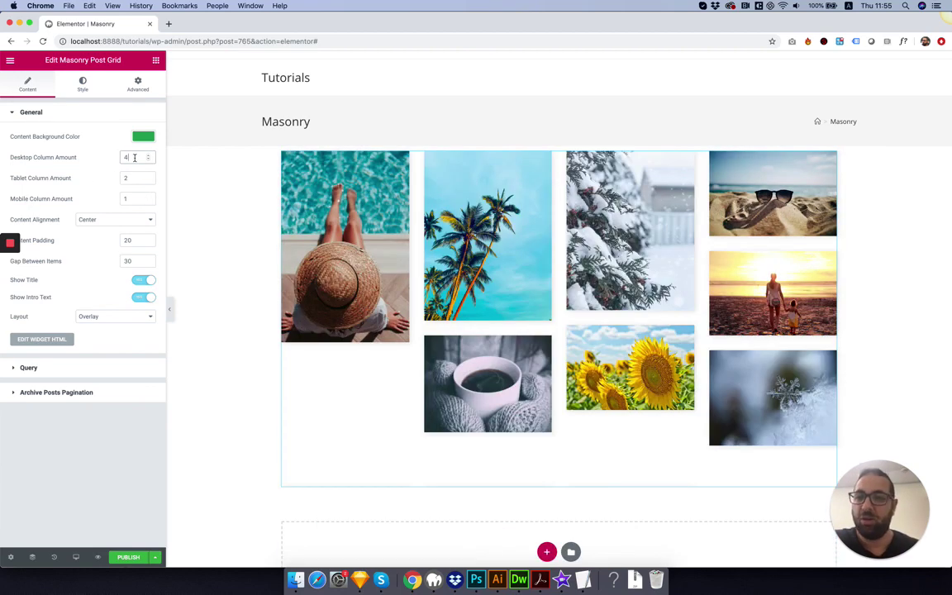
pyautogui.write('2')
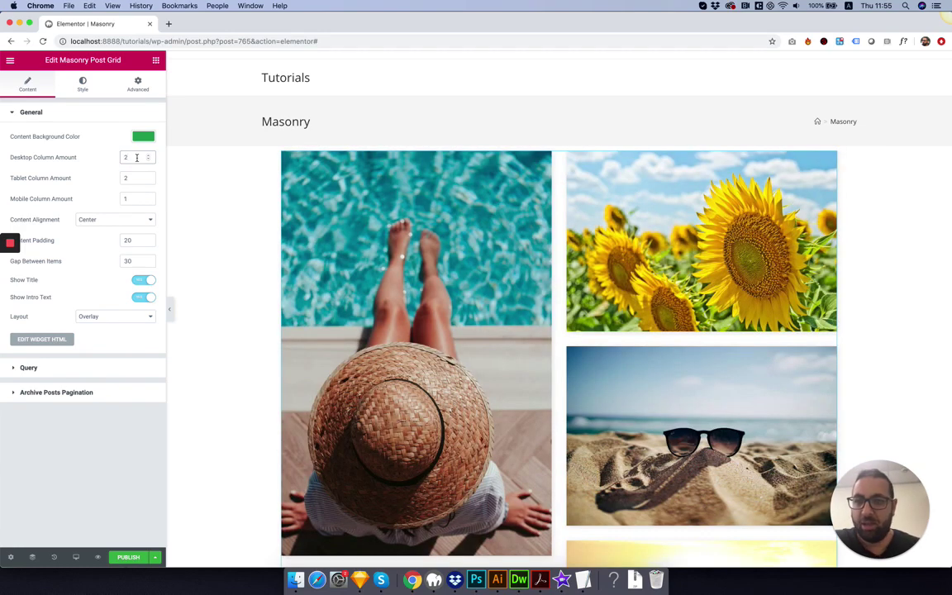
pyautogui.write('3')
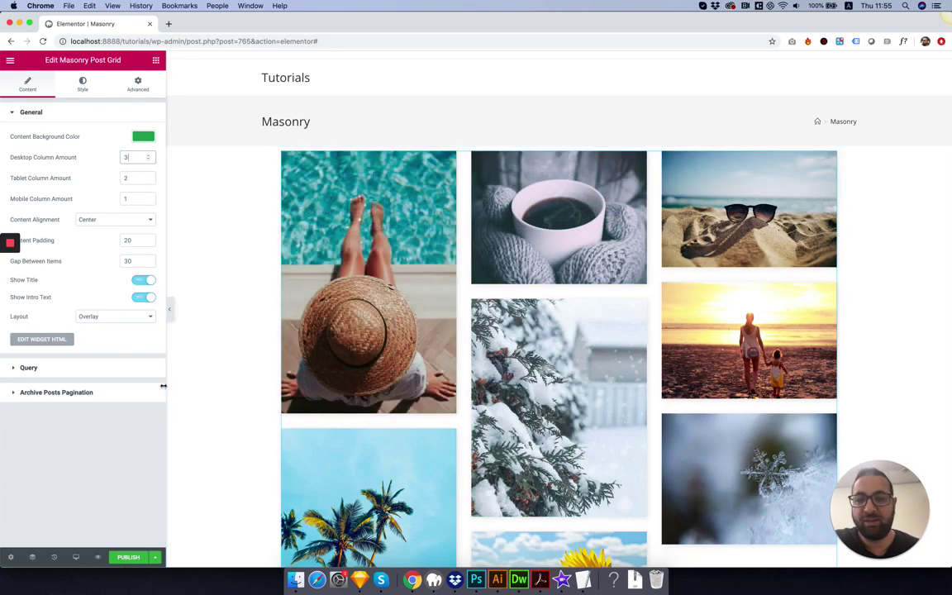
pyautogui.scroll(-5, 587, 277)
pyautogui.scroll(5, 585, 282)
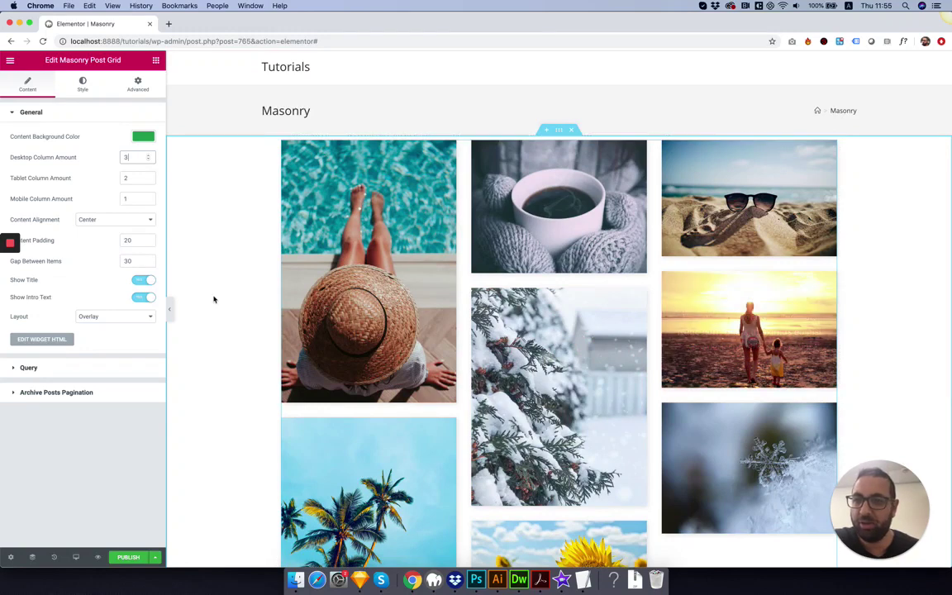
pyautogui.click(114, 221)
pyautogui.click(113, 232)
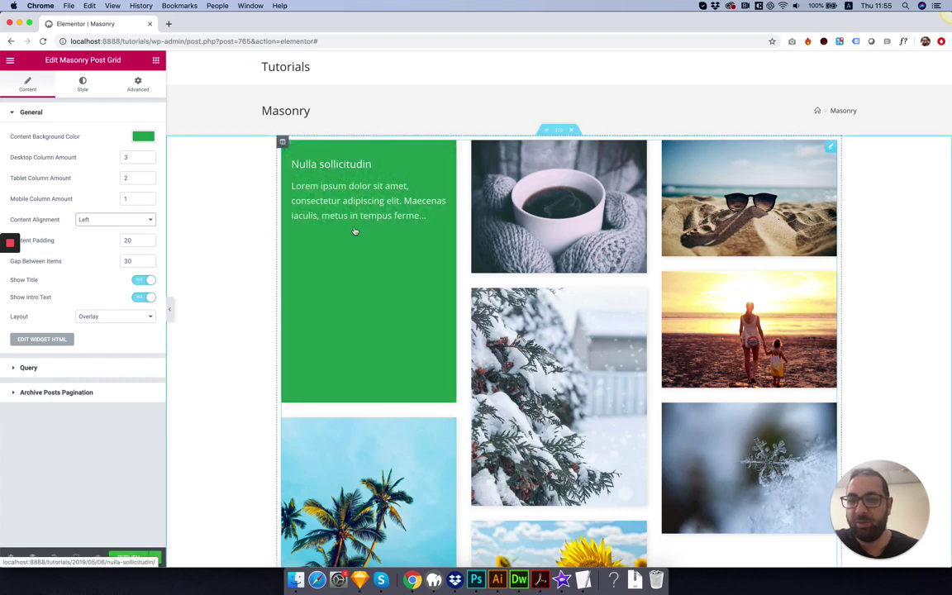
pyautogui.click(144, 219)
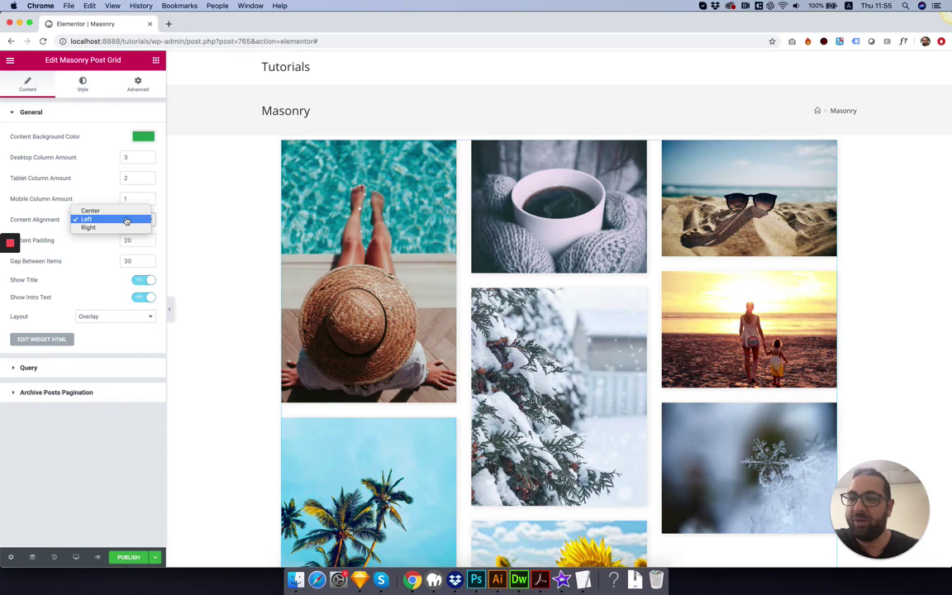
pyautogui.click(123, 228)
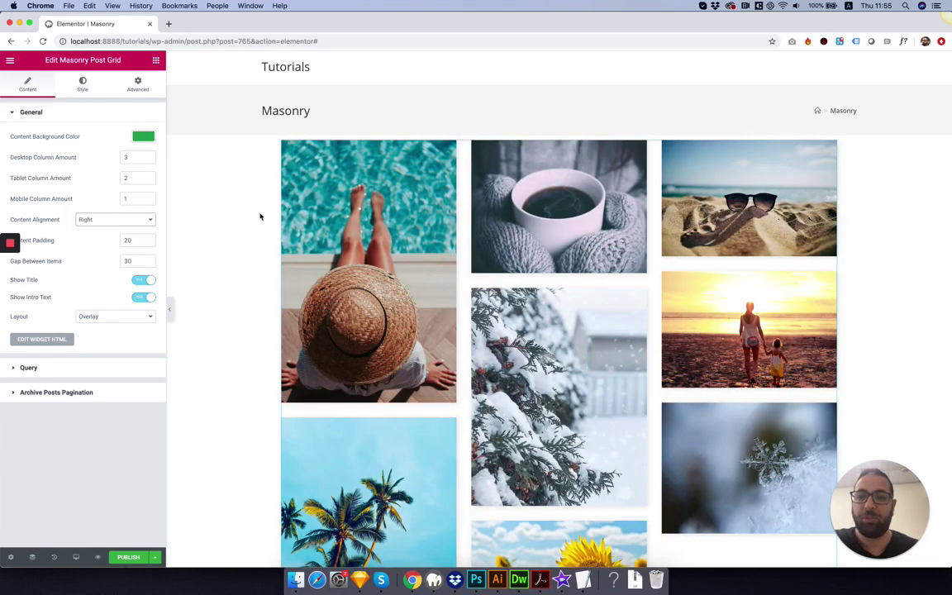
pyautogui.click(150, 219)
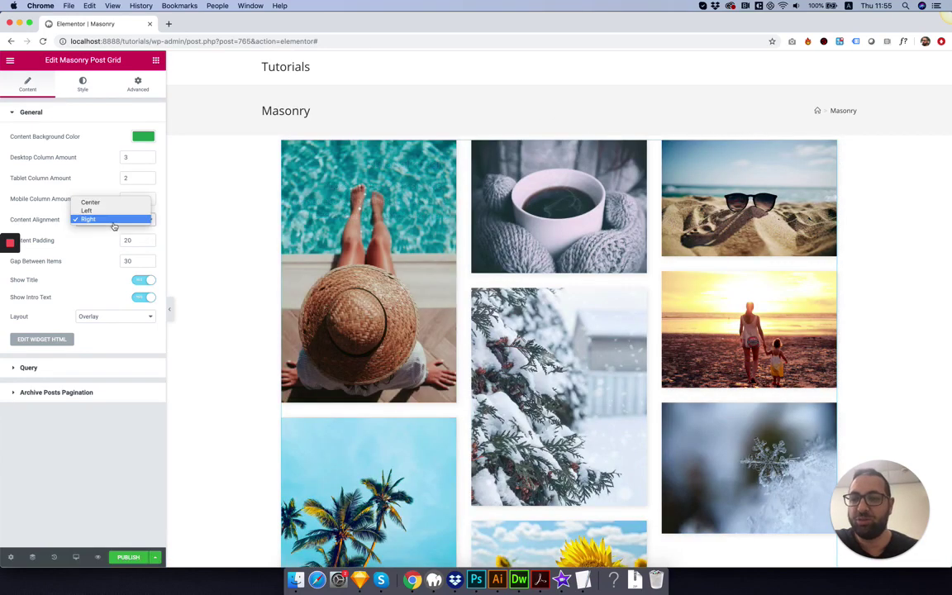
pyautogui.click(97, 204)
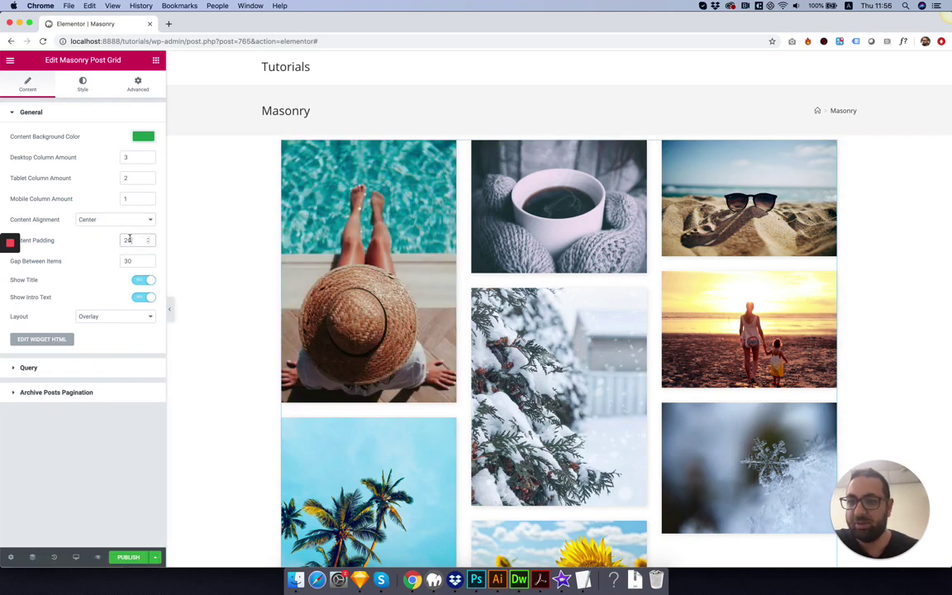
# - Set Content Padding to 40 and Gap Between Items to 0
pyautogui.write('4')
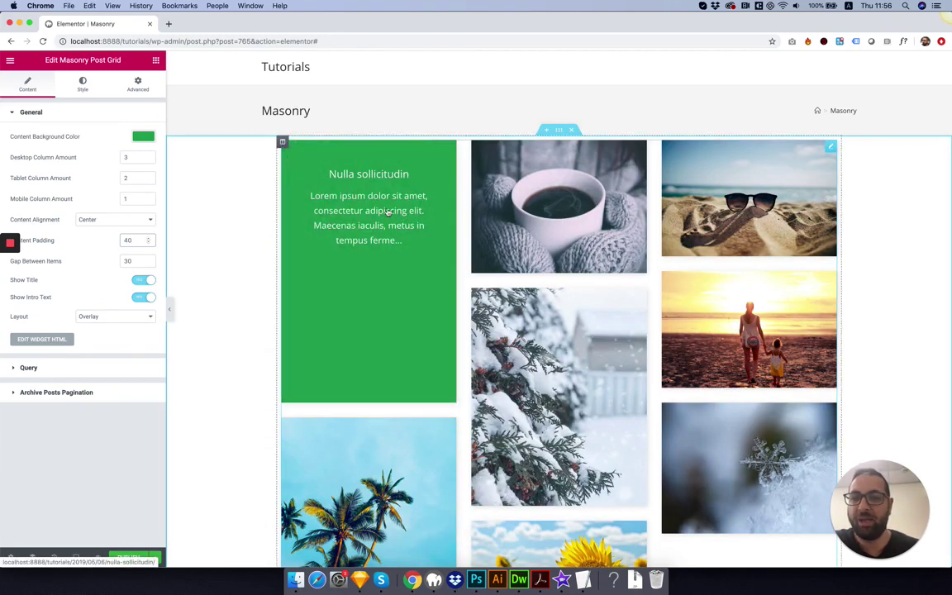
pyautogui.click(132, 262)
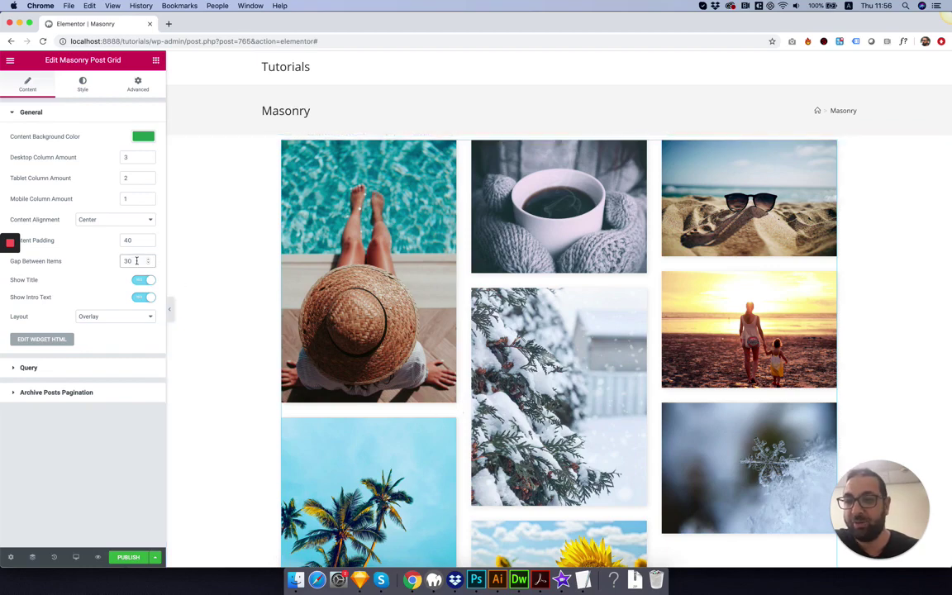
pyautogui.write('0')
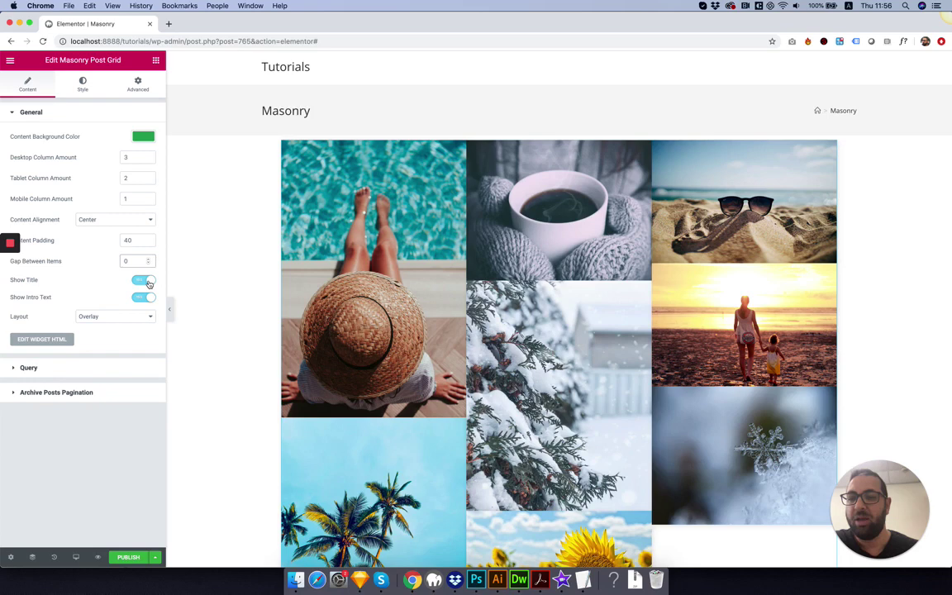
pyautogui.click(144, 280)
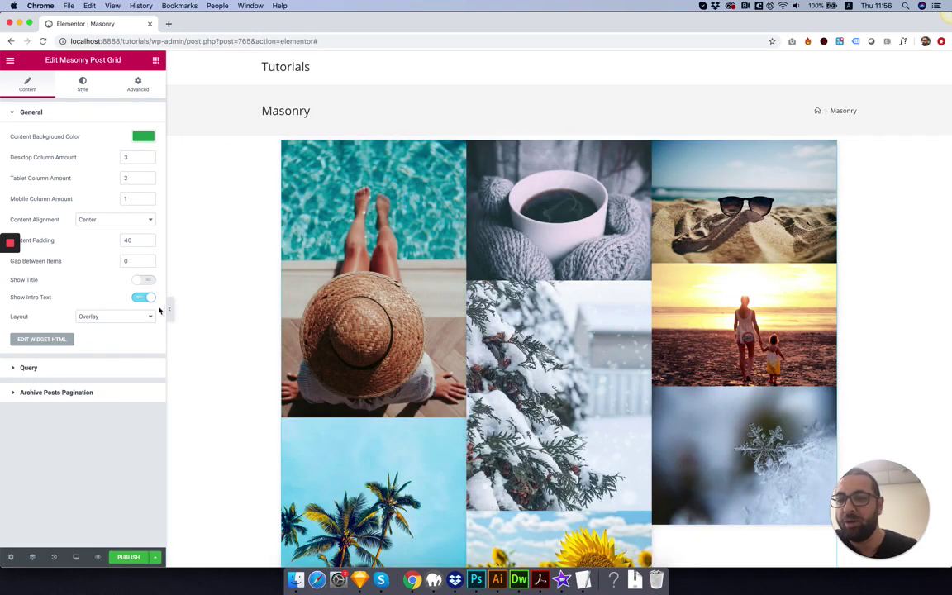
pyautogui.click(145, 282)
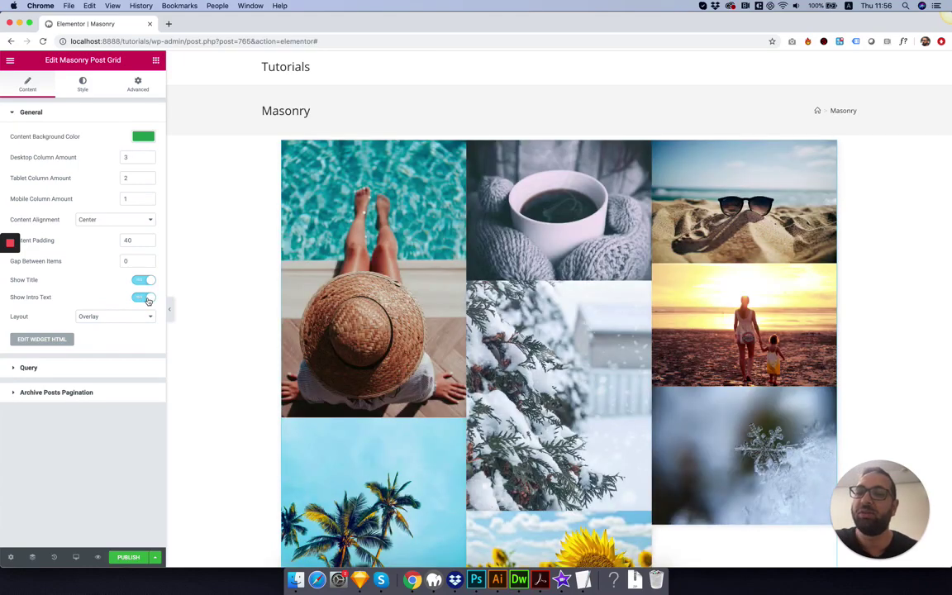
pyautogui.click(145, 299)
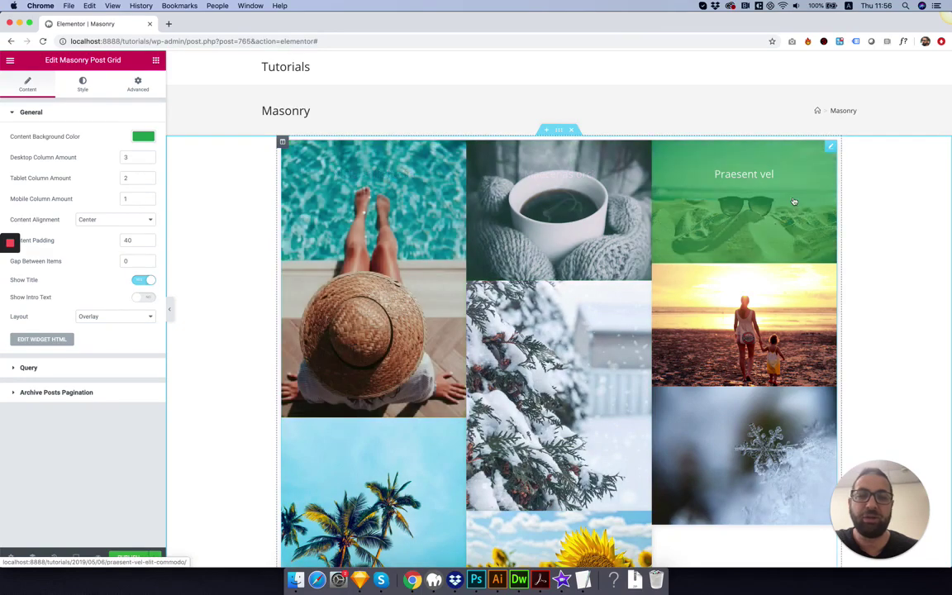
pyautogui.click(144, 298)
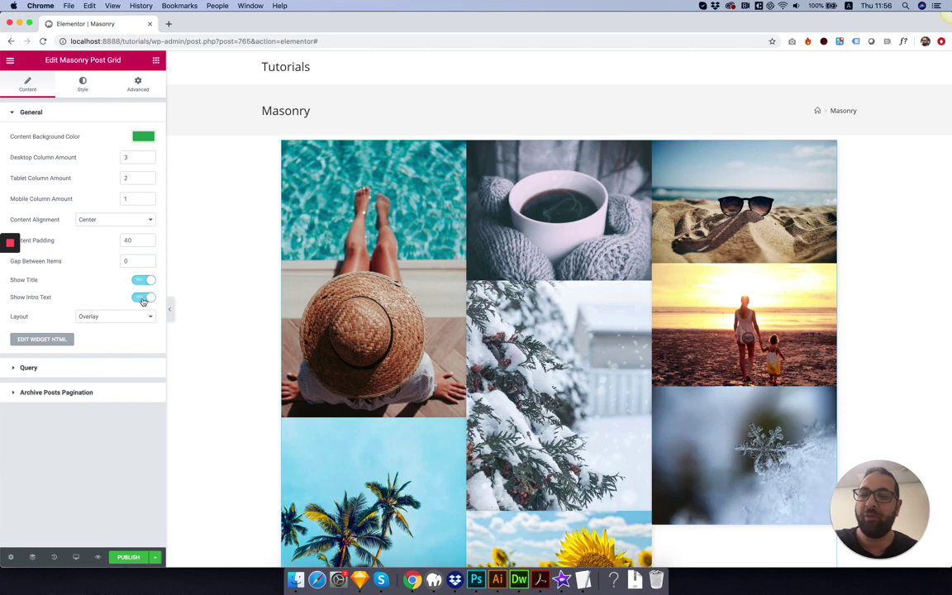
pyautogui.scroll(-2, 195, 314)
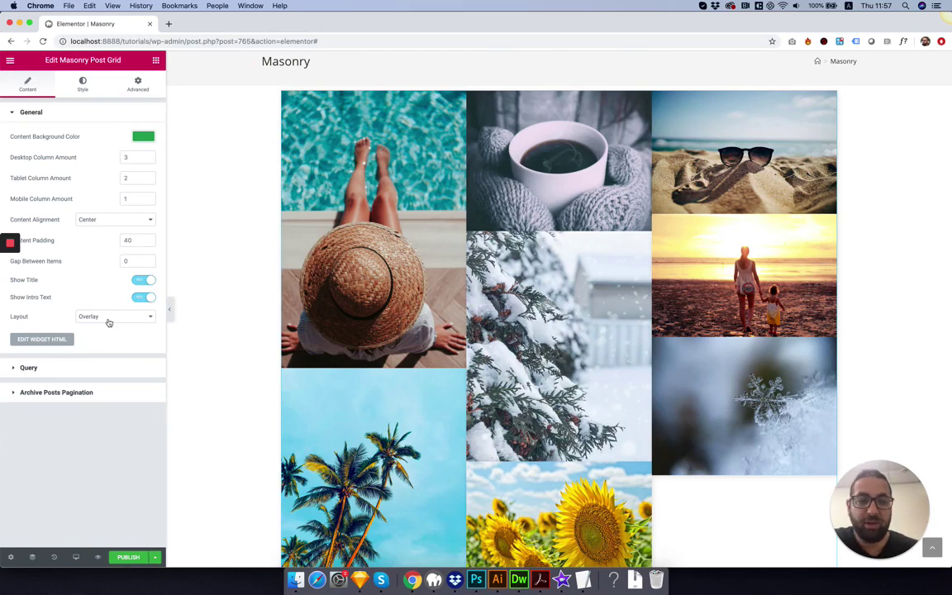
# - Switch the grid Layout from Overlay to Under and set Gap Between Items to 40
pyautogui.click(109, 321)
pyautogui.click(114, 327)
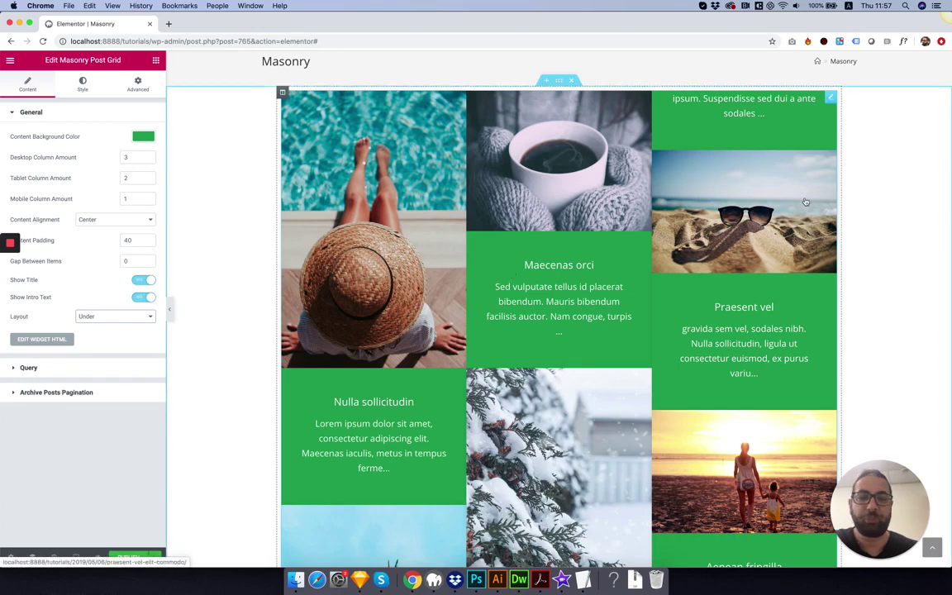
pyautogui.click(135, 262)
pyautogui.press('BackSpace')
pyautogui.write('27')
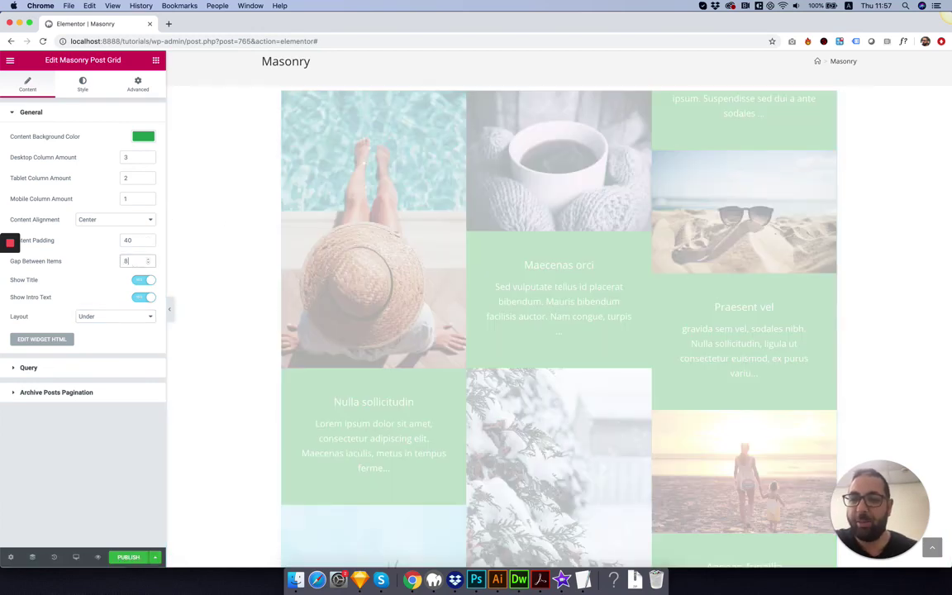
pyautogui.press('BackSpace')
pyautogui.press('BackSpace')
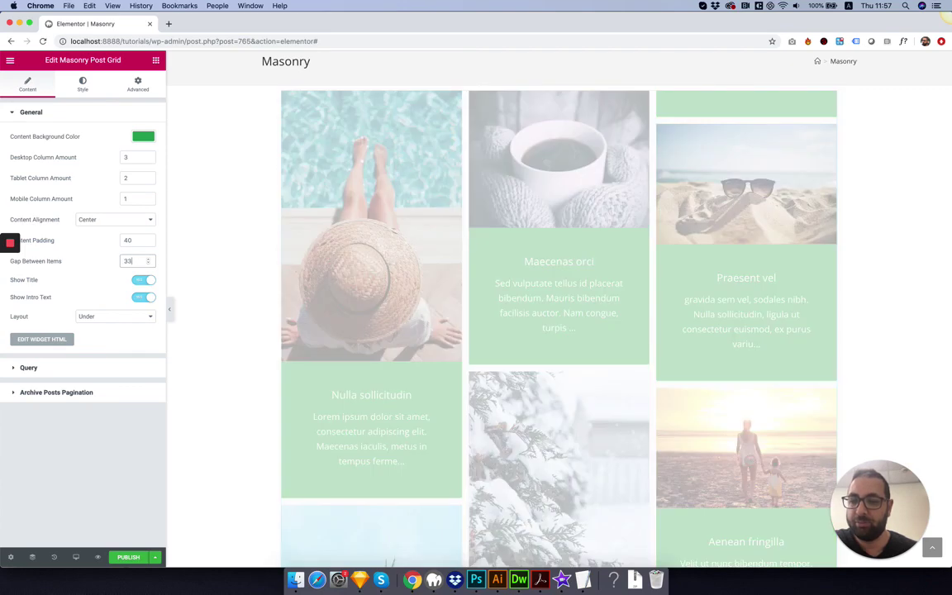
pyautogui.write('41')
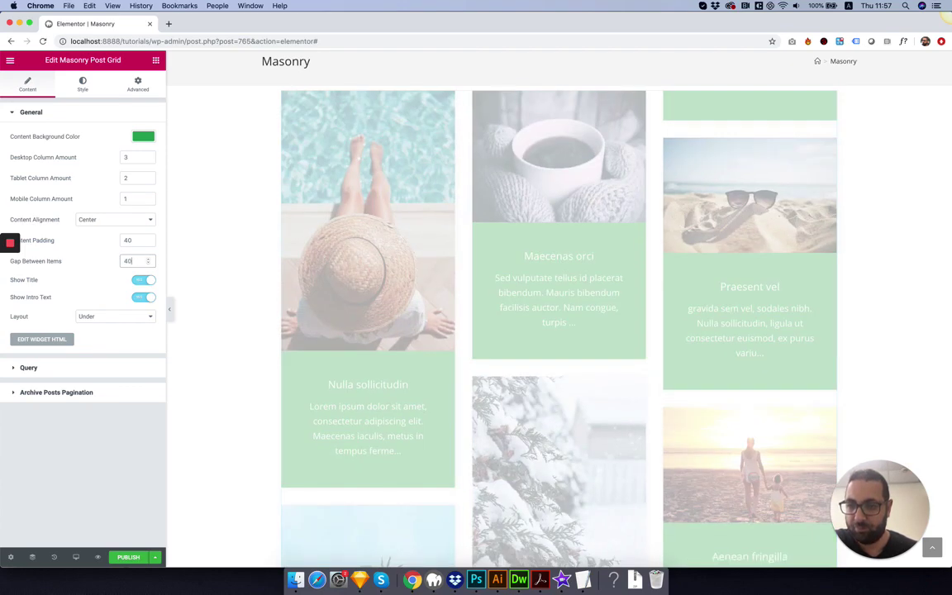
pyautogui.press('BackSpace')
pyautogui.write('0')
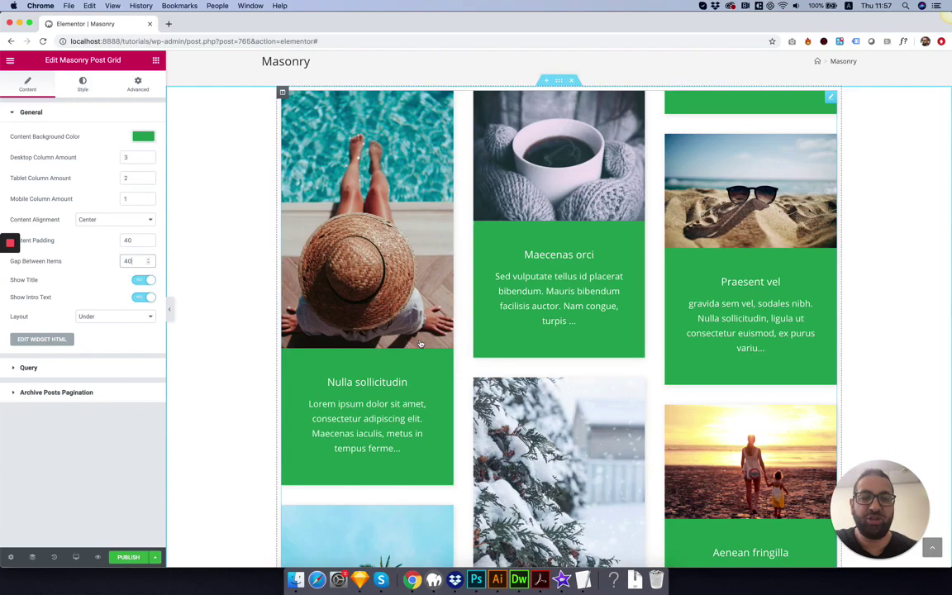
pyautogui.scroll(-5, 687, 374)
pyautogui.scroll(6, 687, 375)
pyautogui.scroll(-6, 687, 374)
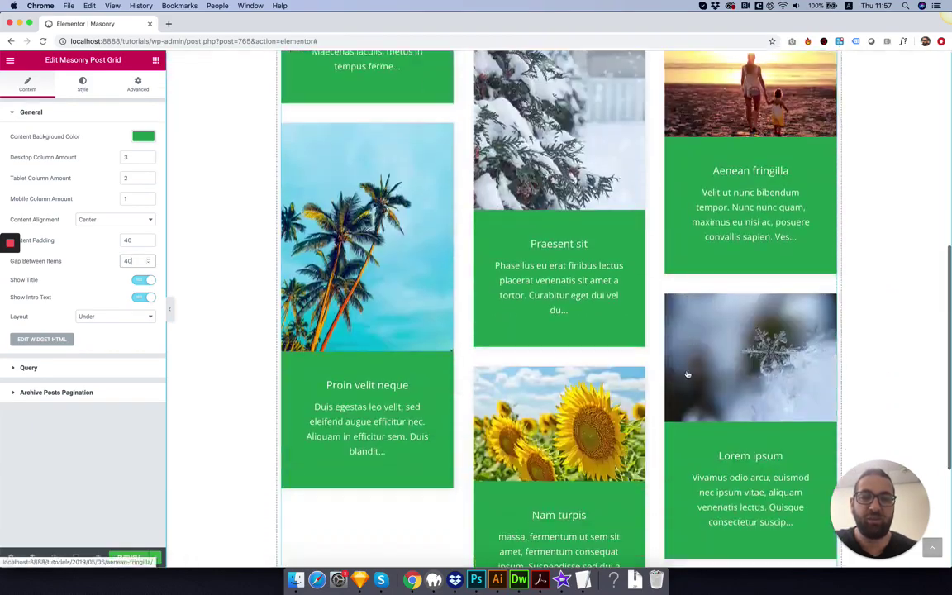
pyautogui.scroll(5, 687, 374)
pyautogui.scroll(2, 500, 304)
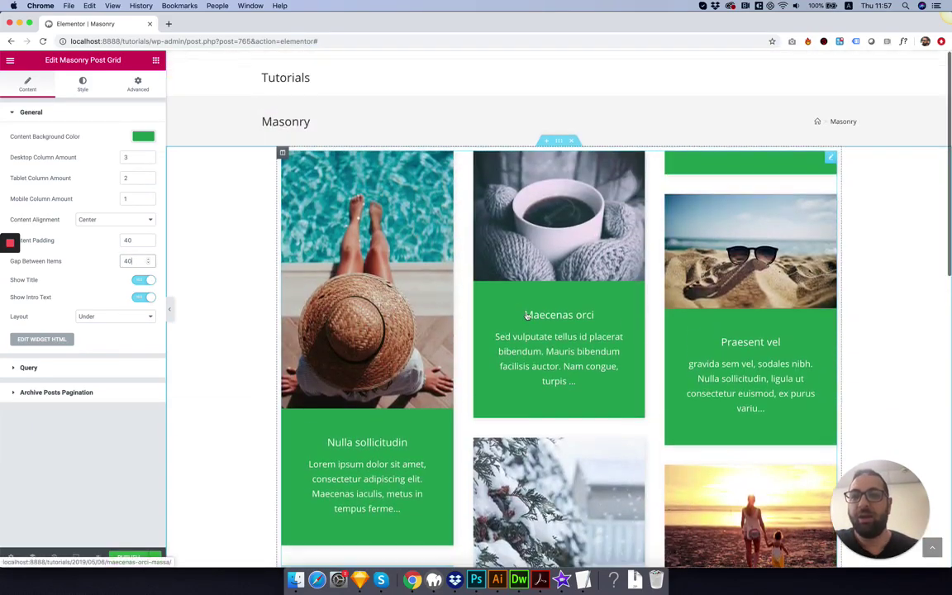
# - Expand Query and keep Order By Post ID, Custom Posts source and Post type
pyautogui.click(27, 369)
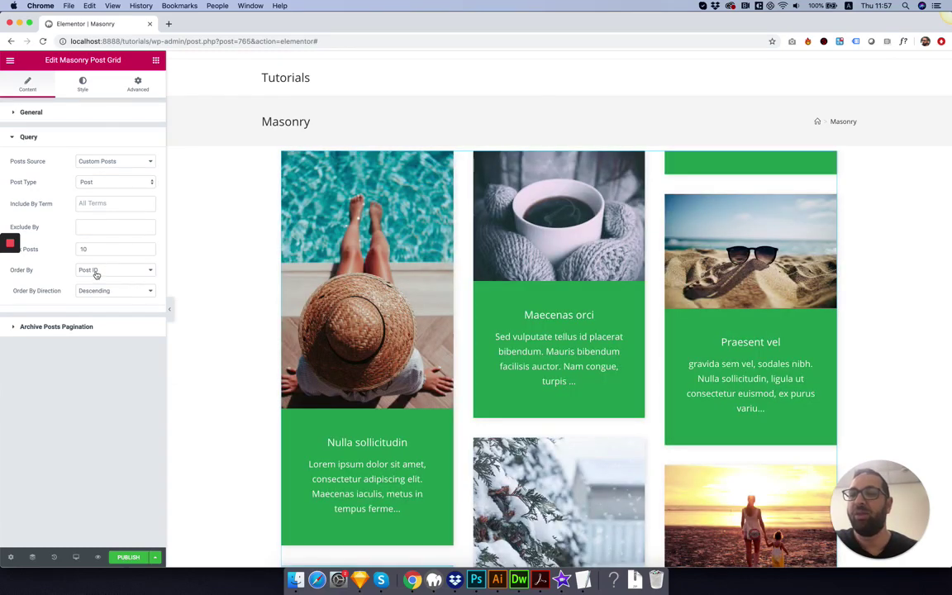
pyautogui.click(93, 271)
pyautogui.click(36, 286)
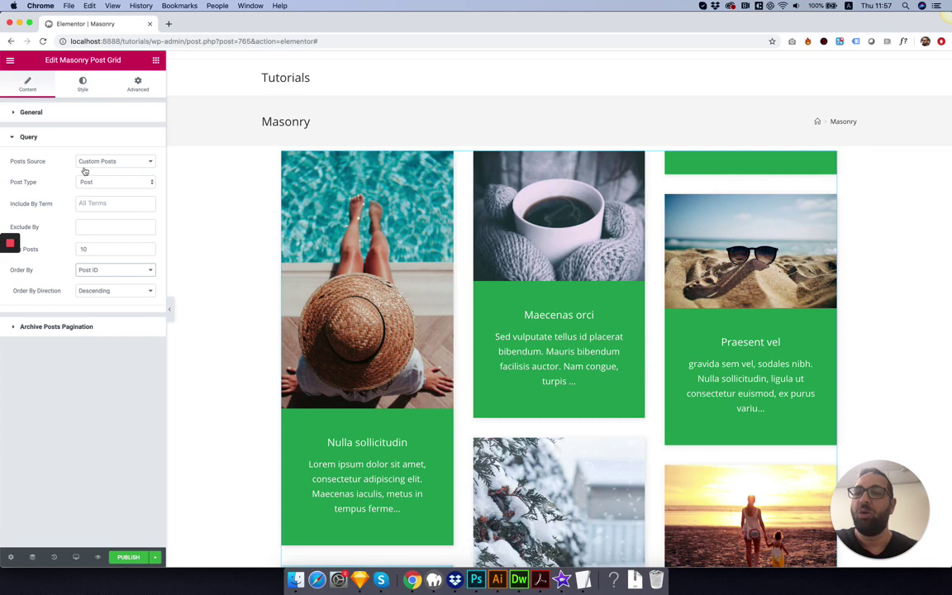
pyautogui.click(91, 162)
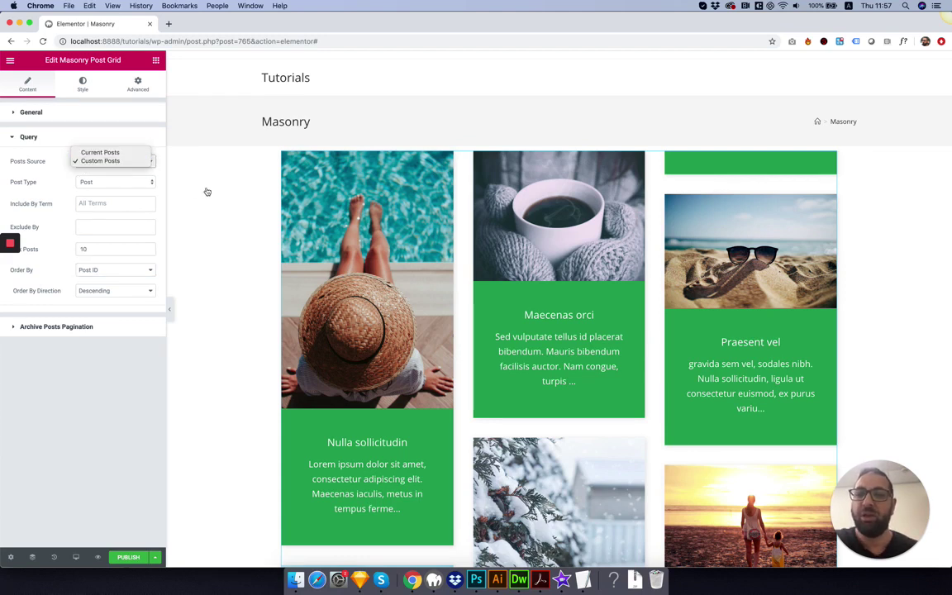
pyautogui.click(207, 192)
pyautogui.click(114, 182)
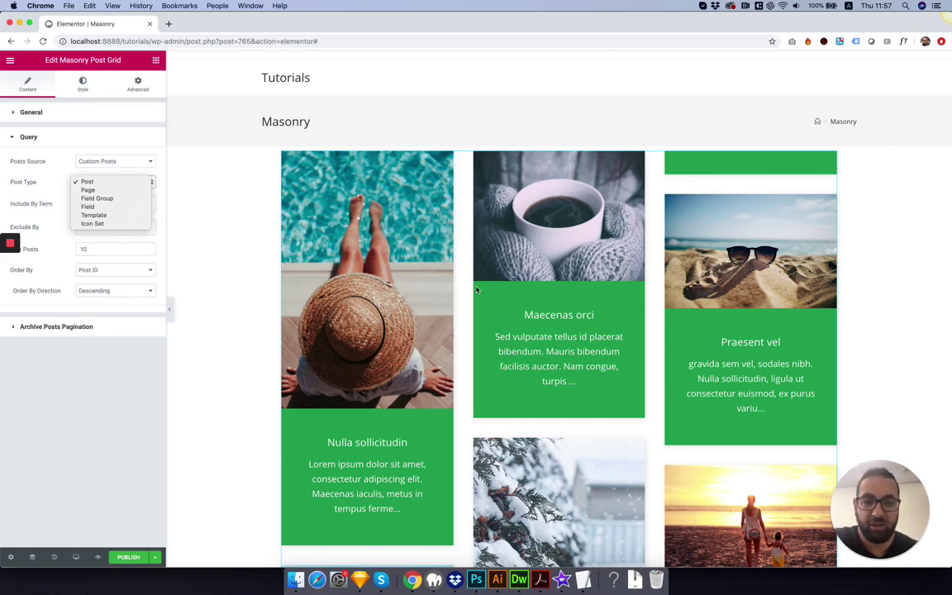
pyautogui.click(220, 285)
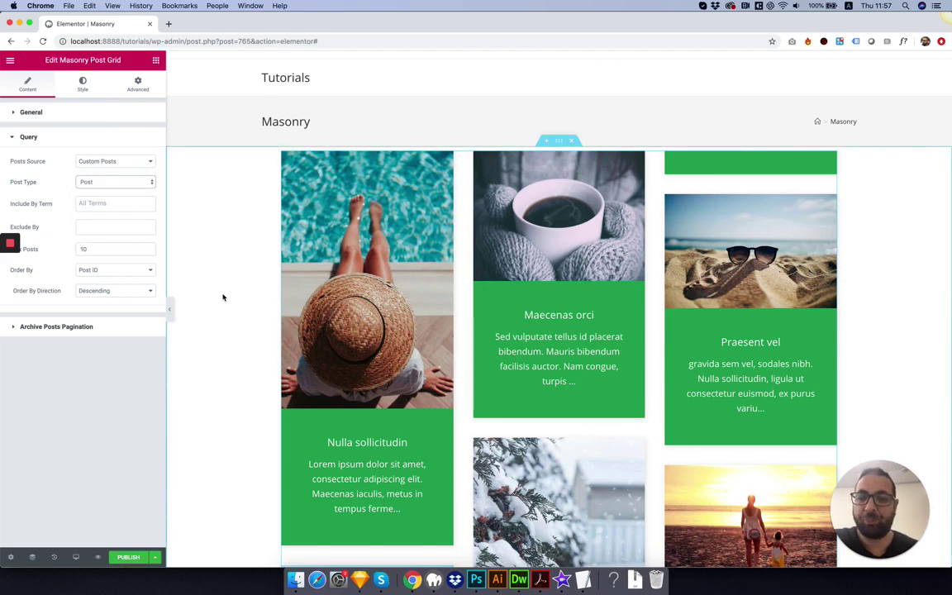